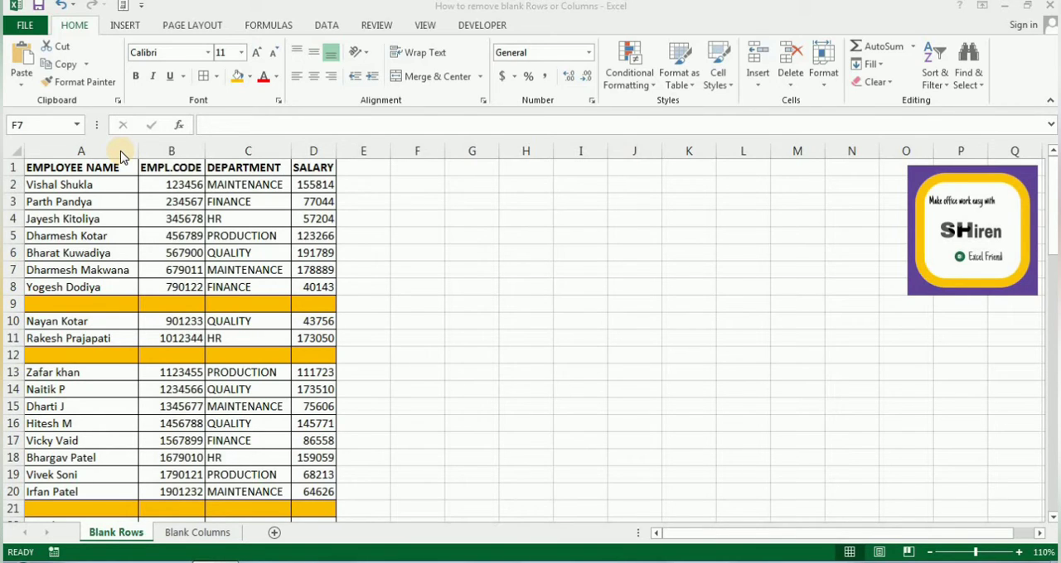
Step: Select columns A to D of the employee table and use Go To Special to select only their blank cells
left_click(109, 166)
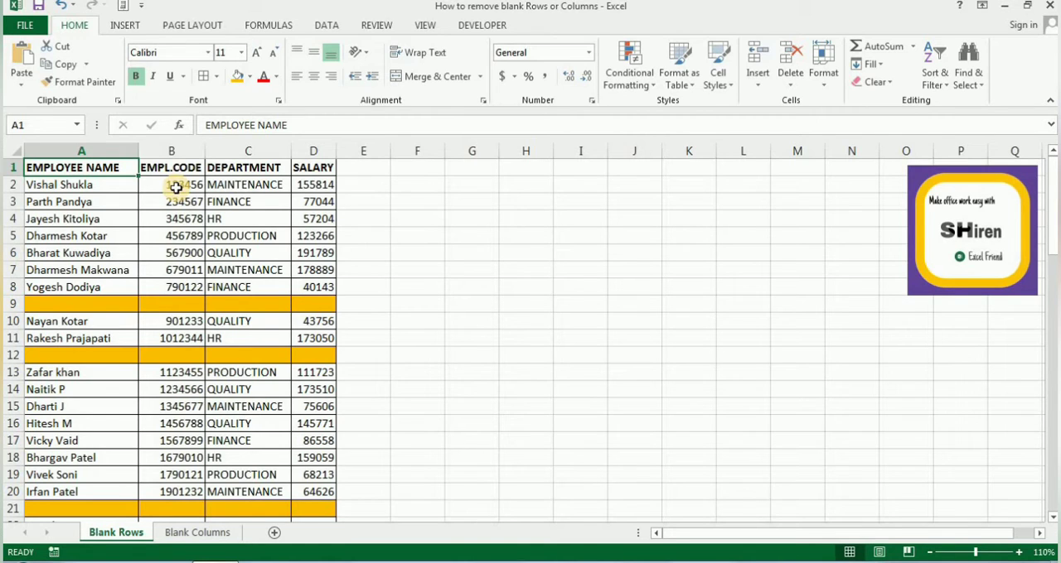
left_click(101, 150)
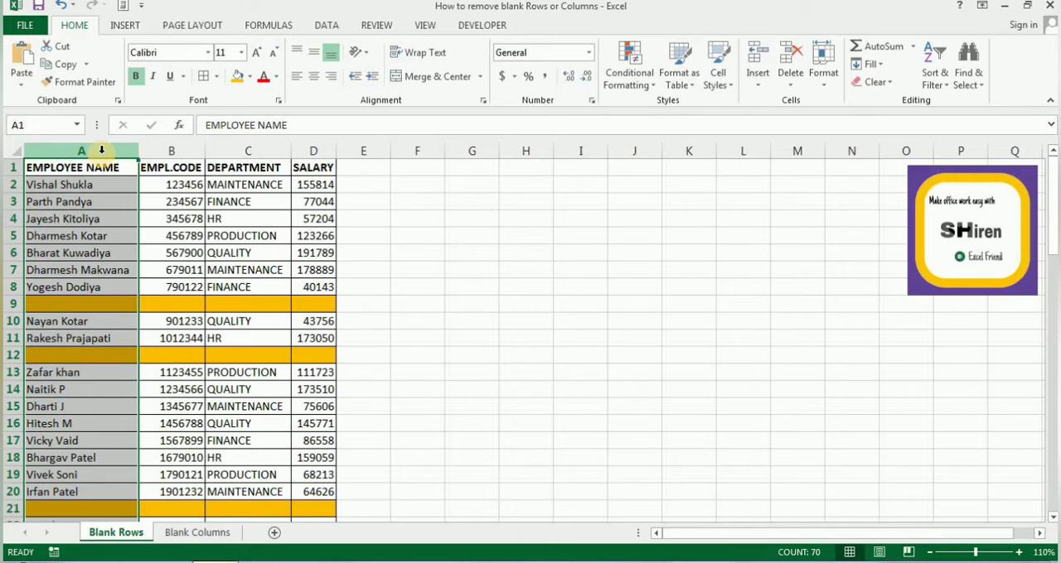
key("shift+Right")
key("shift+Right")
key("shift+Right")
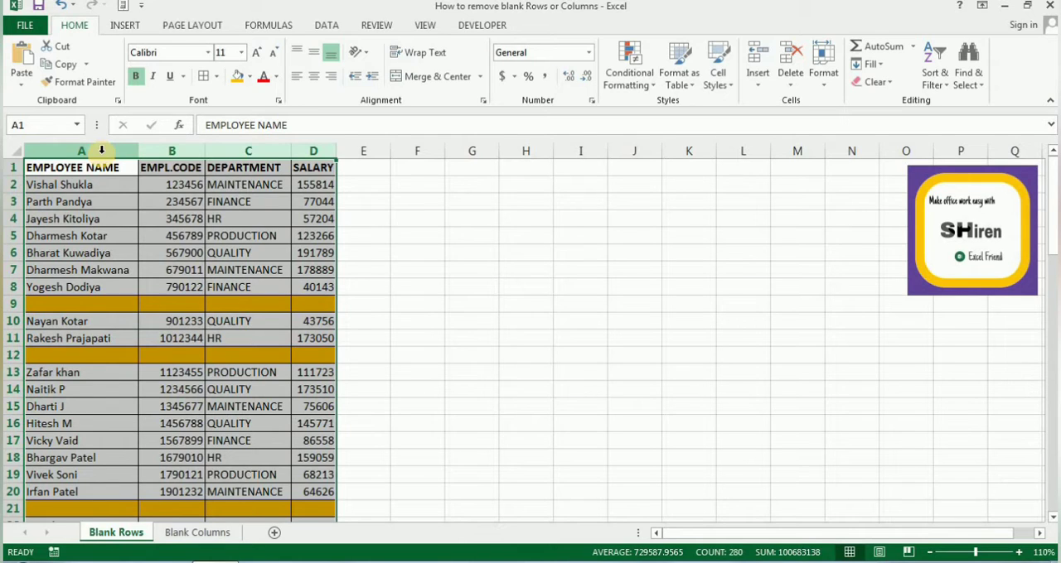
left_click(970, 83)
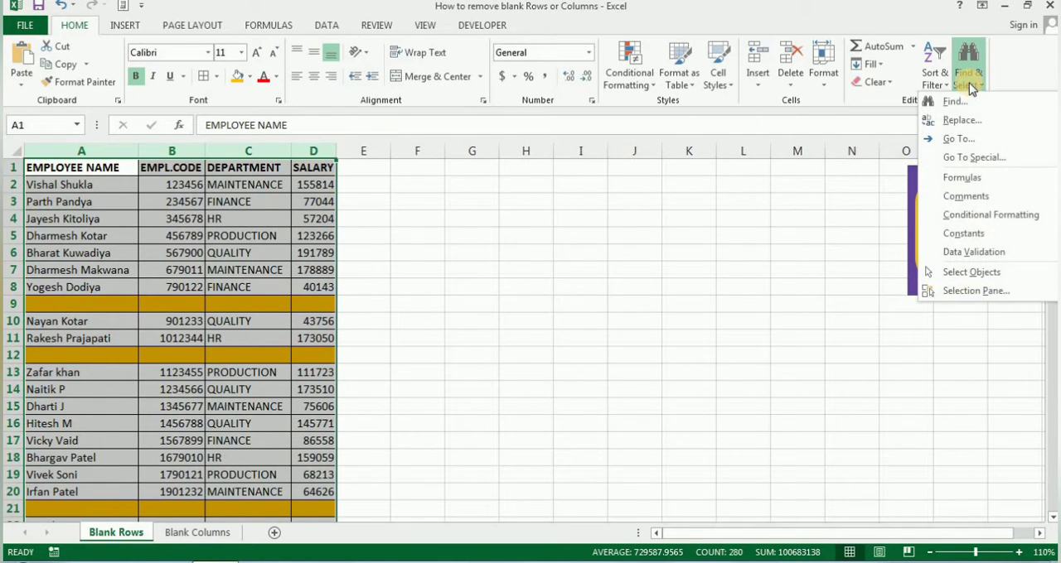
left_click(971, 160)
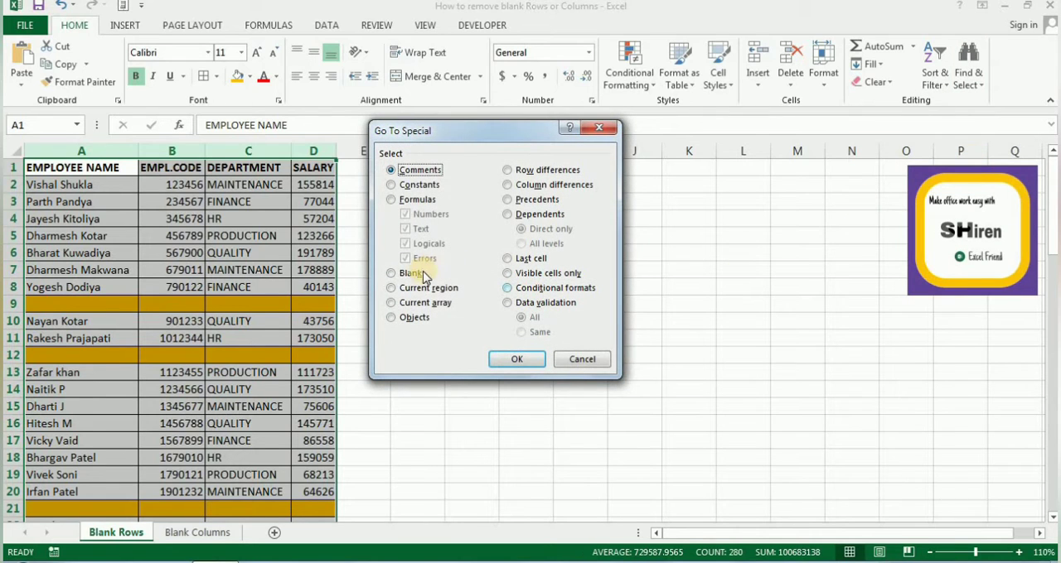
left_click(418, 274)
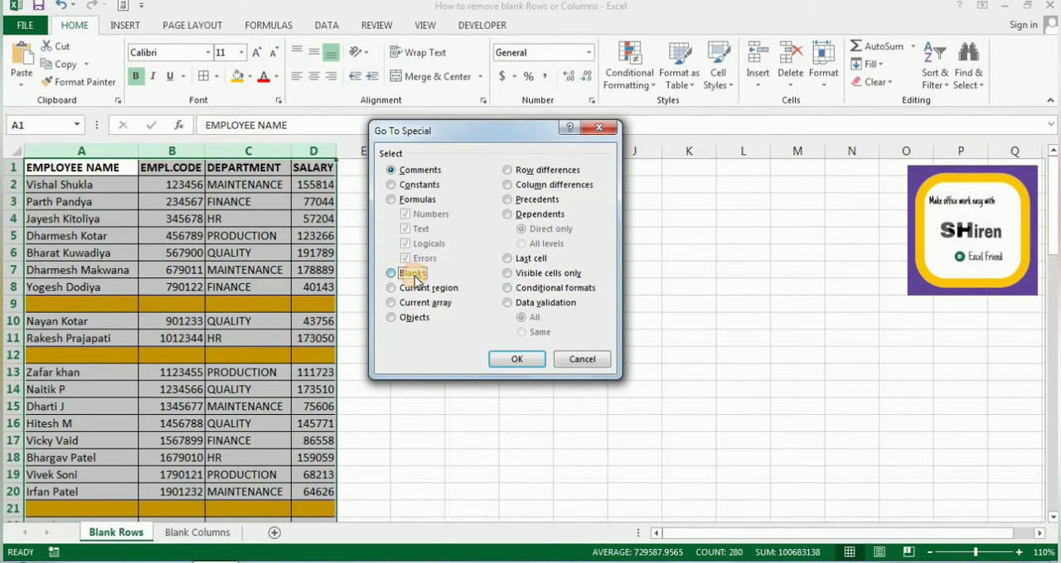
left_click(517, 359)
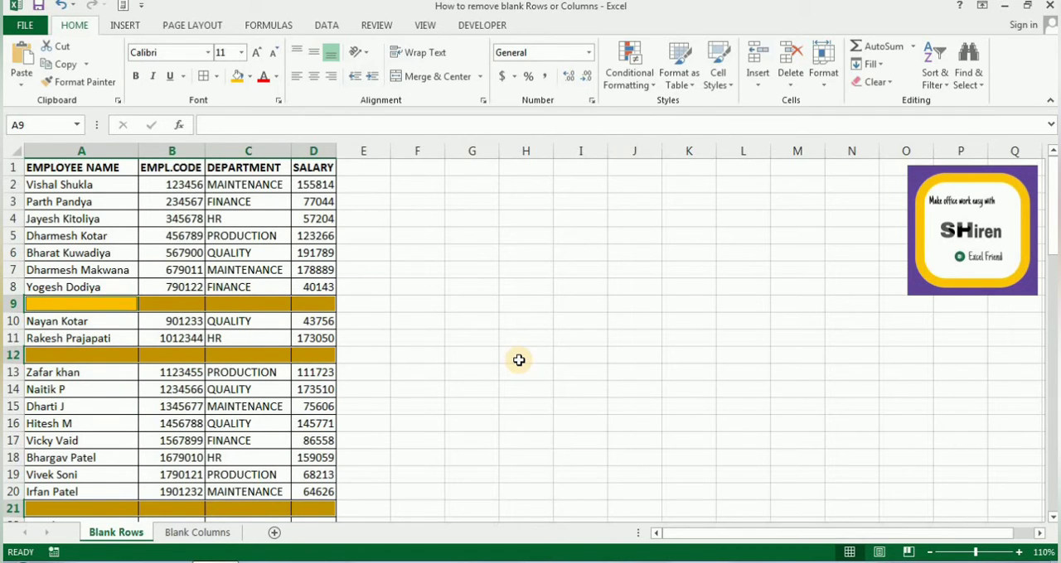
Step: Delete the entire rows containing the selected blank cells
right_click(114, 307)
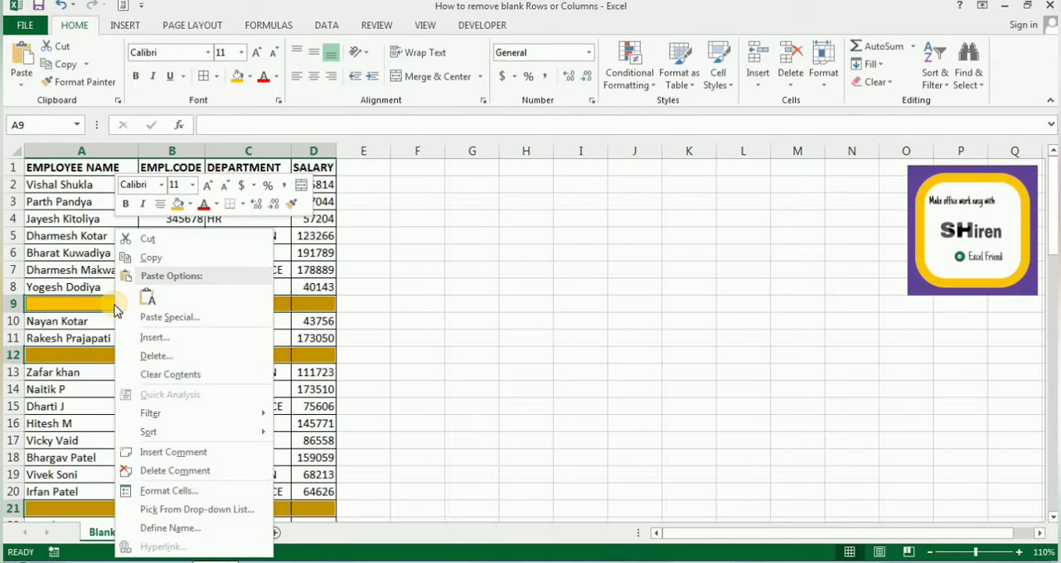
left_click(219, 357)
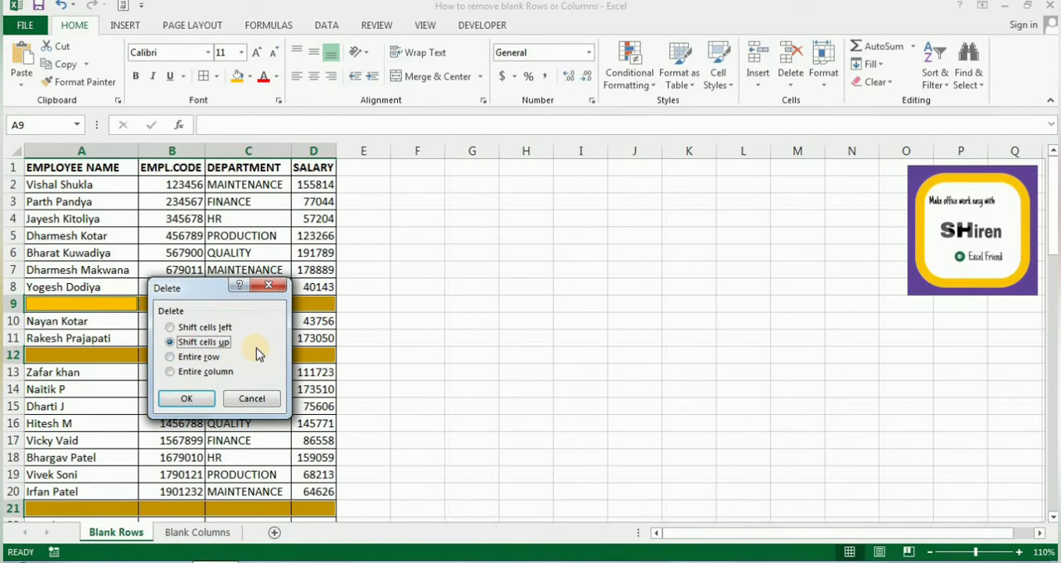
left_click(195, 358)
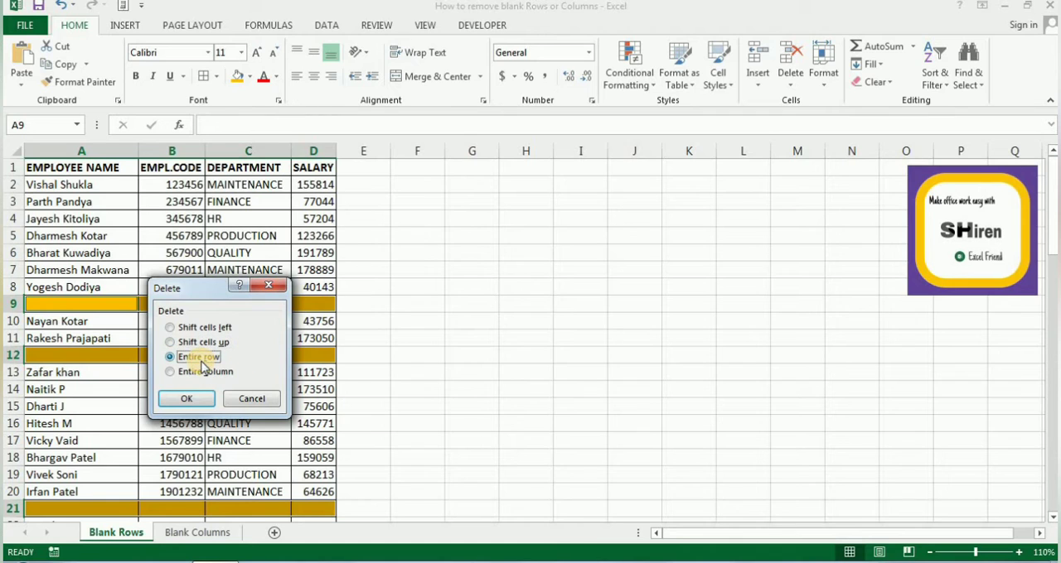
left_click(193, 400)
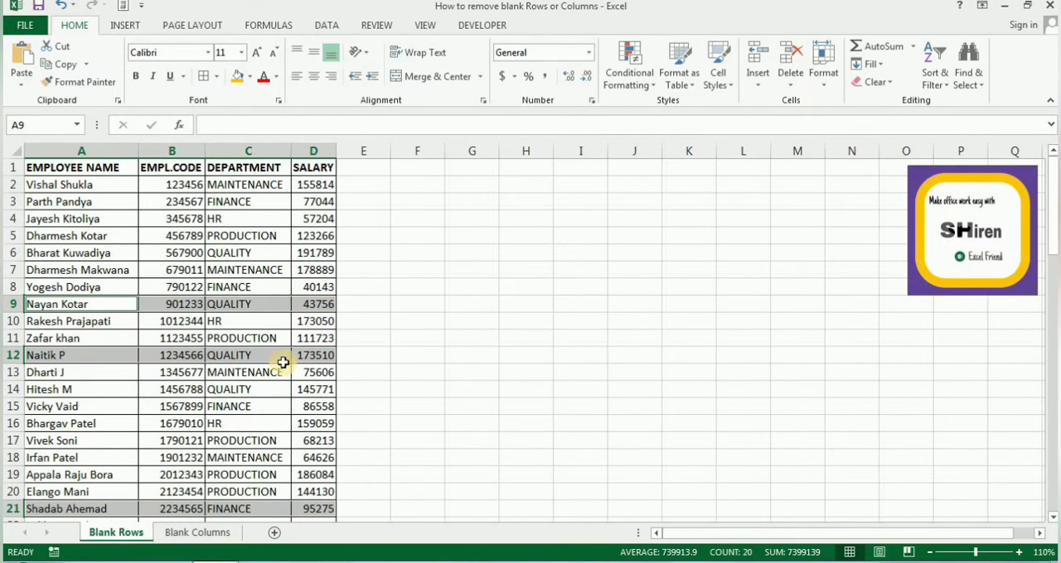
Step: Look through the employee list to check for remaining blank rows, ending back at cell A1
left_click(119, 305)
key("Down")
key("Down")
key("Down")
key("Down")
key("Down")
key("Down")
key("Down")
key("Down")
key("Down")
key("Down")
key("Down")
key("Down")
key("Down")
key("Down")
key("Down")
key("Down")
key("Down")
key("Down")
key("Down")
key("Down")
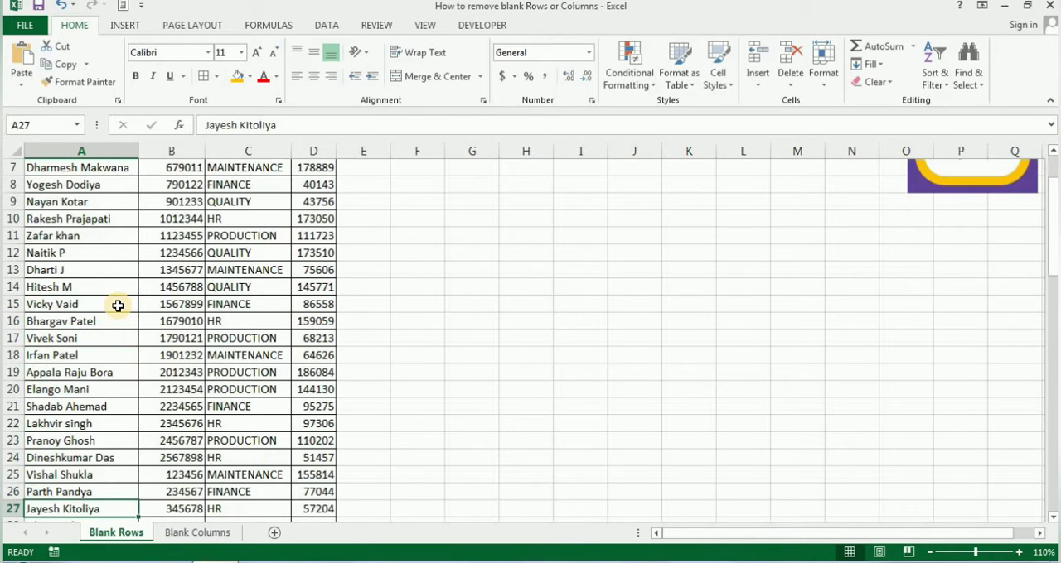
key("Up")
key("Up")
key("Up")
key("Up")
key("Up")
key("Up")
key("Up")
key("Up")
key("Up")
key("Up")
key("Up")
key("Up")
key("Up")
key("Up")
key("Up")
key("Up")
key("Up")
key("Up")
key("Up")
key("Up")
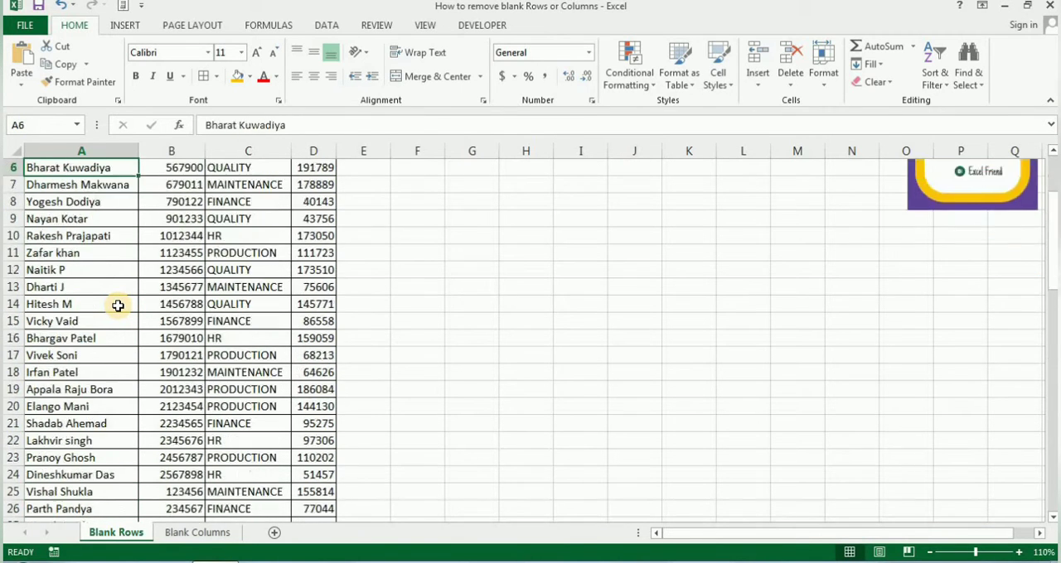
Step: On the Blank Columns sheet, select rows 1 to 70 and use Go To Special to select only their blank cells
left_click(197, 533)
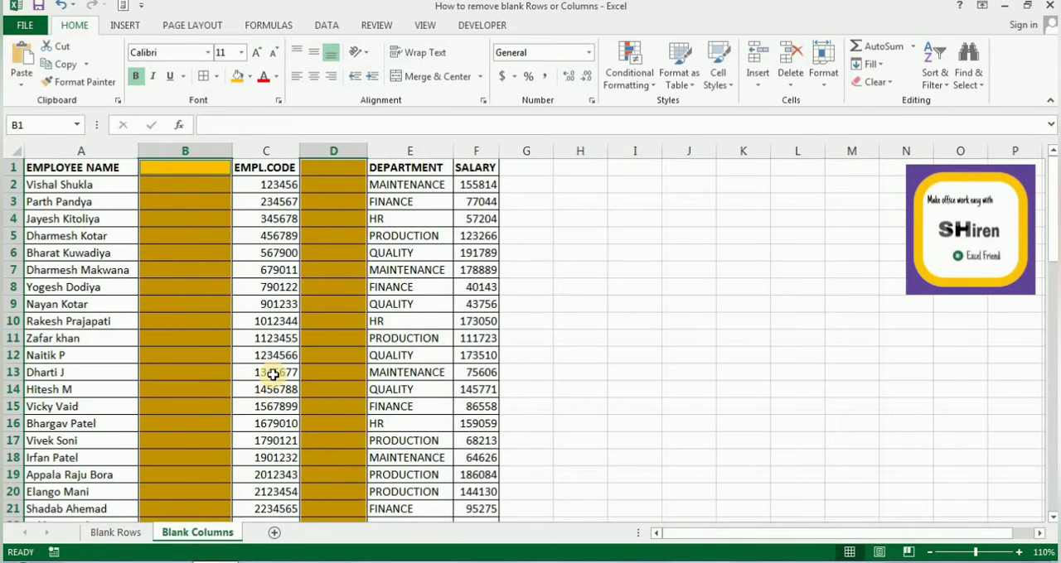
left_click(335, 250)
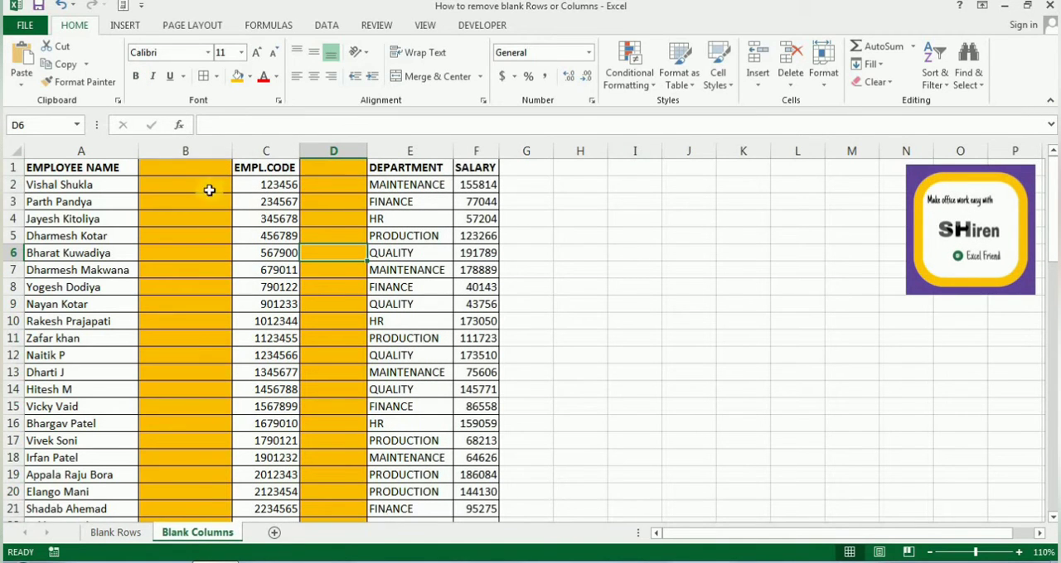
left_click(11, 167)
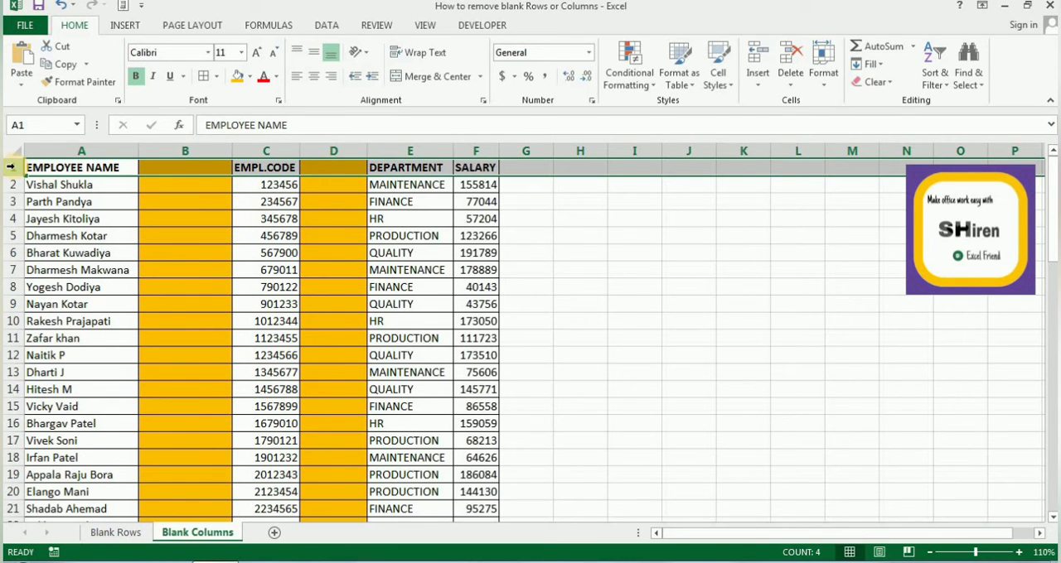
key("ctrl+shift+Down")
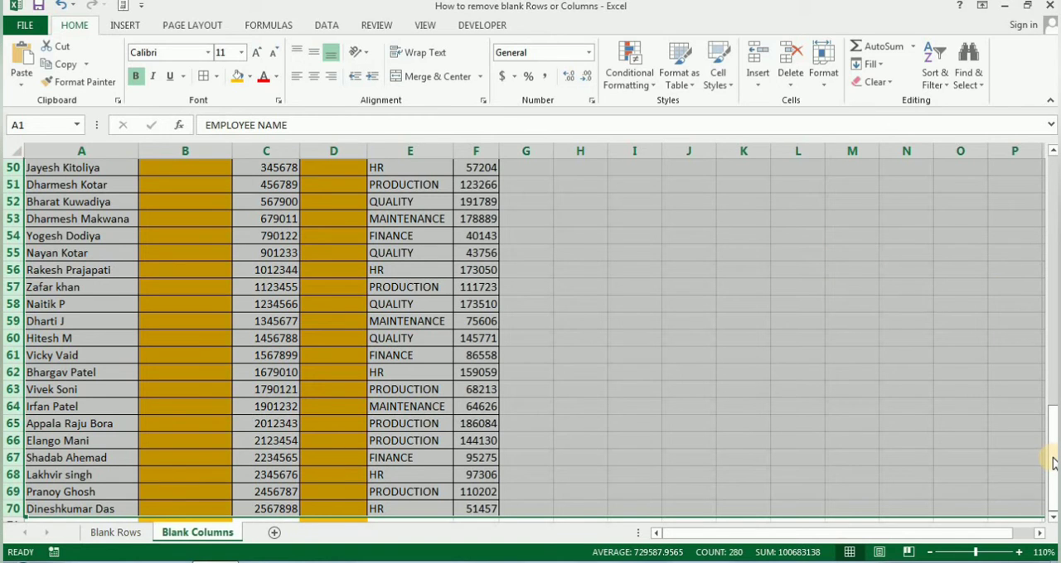
left_click_drag(1052, 464, 1028, 194)
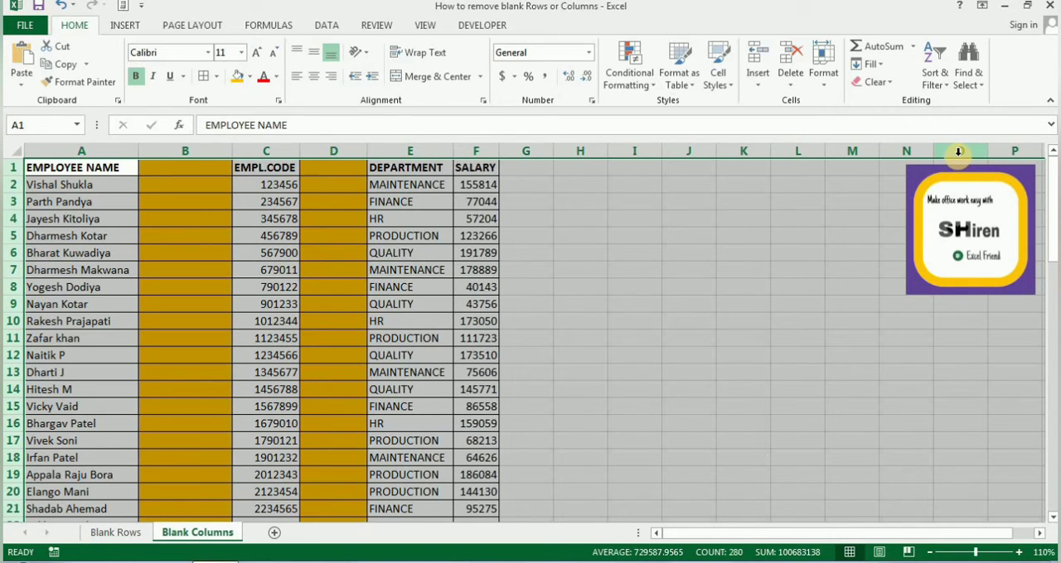
left_click(969, 83)
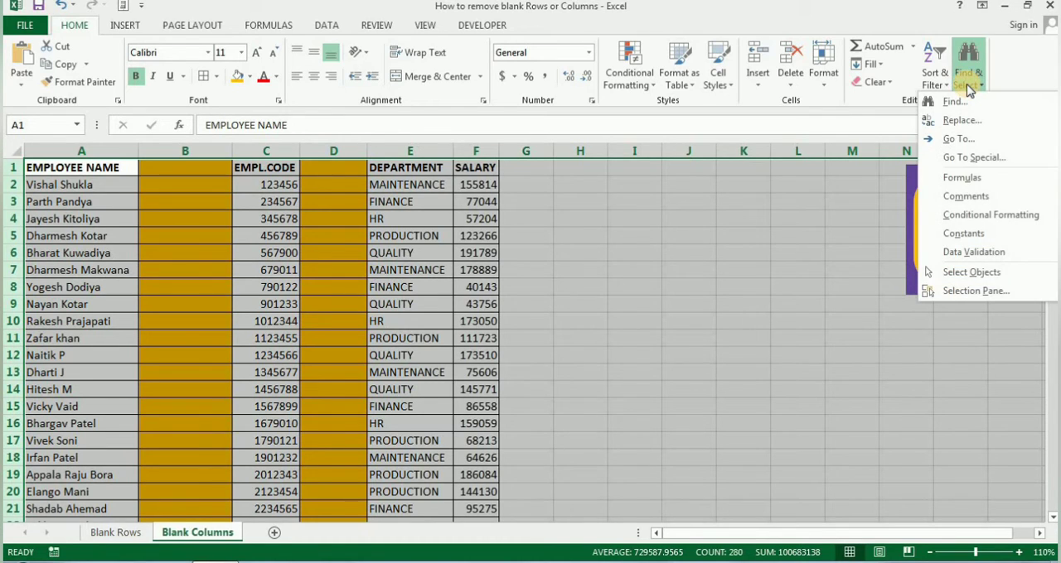
left_click(974, 158)
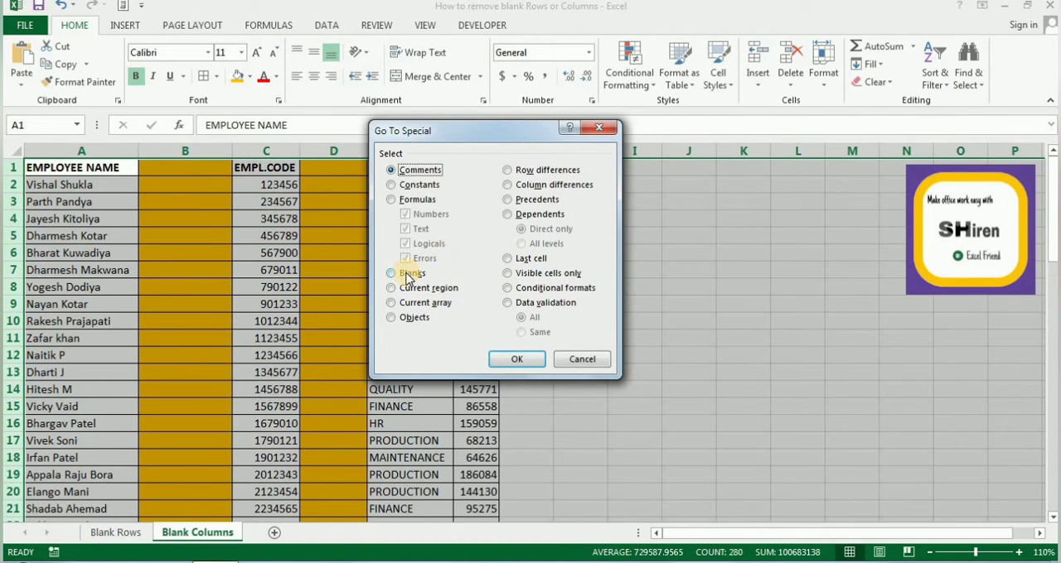
left_click(407, 275)
left_click(512, 359)
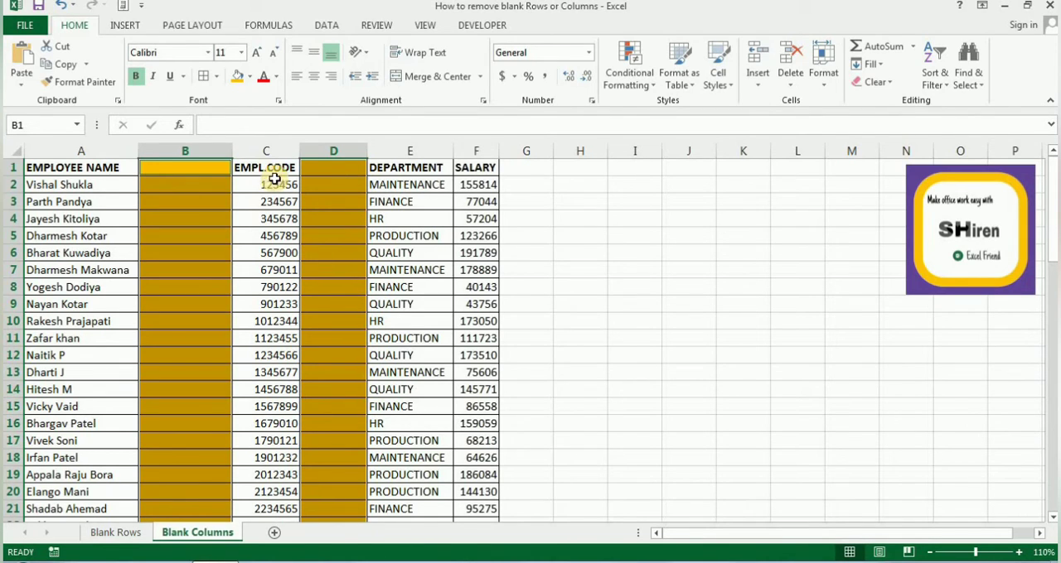
Step: Delete the entire columns containing the selected blank cells, and deselect them by selecting cell F7
right_click(336, 235)
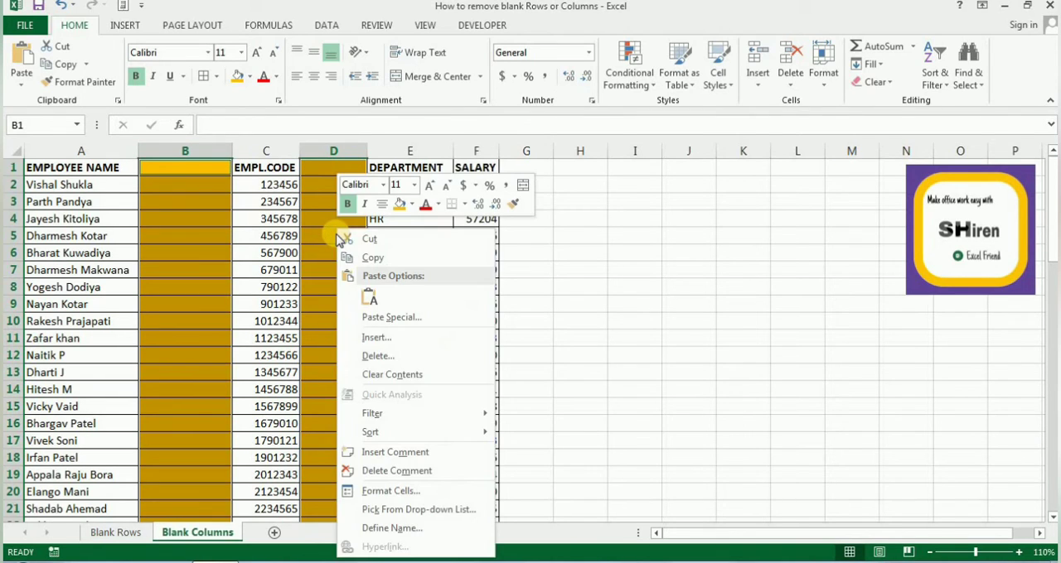
left_click(380, 358)
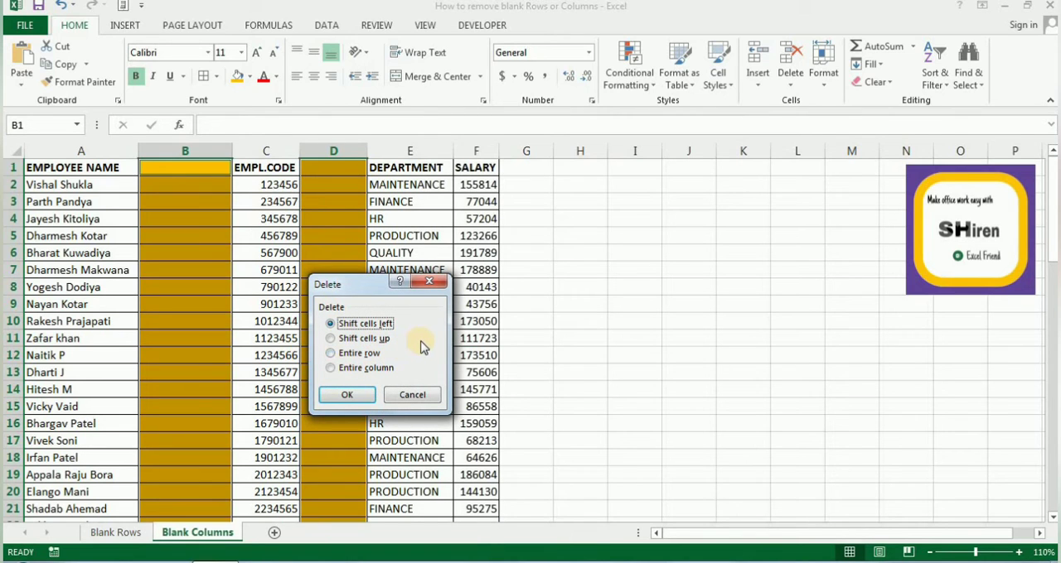
left_click(369, 371)
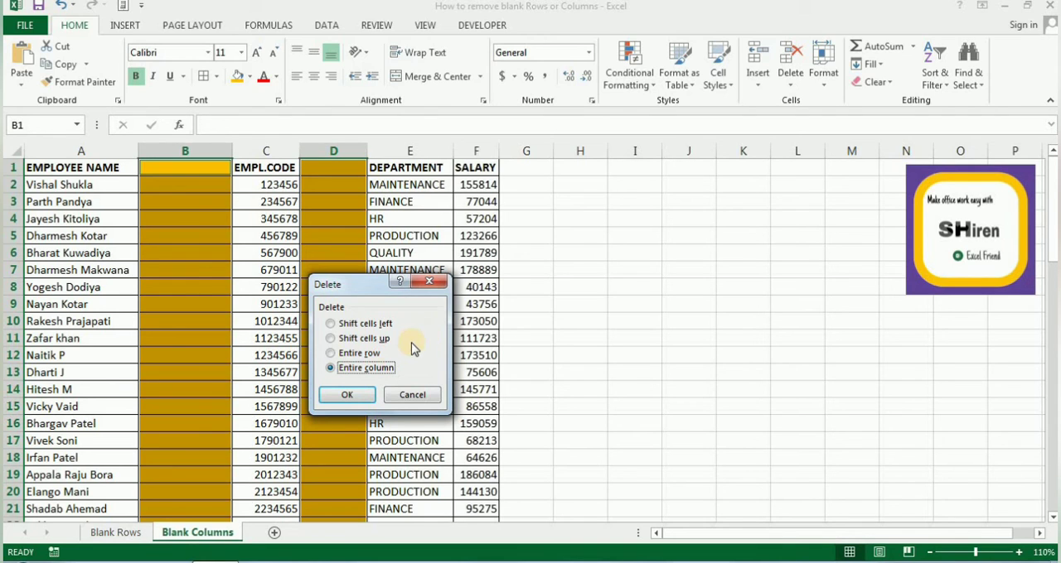
left_click(350, 397)
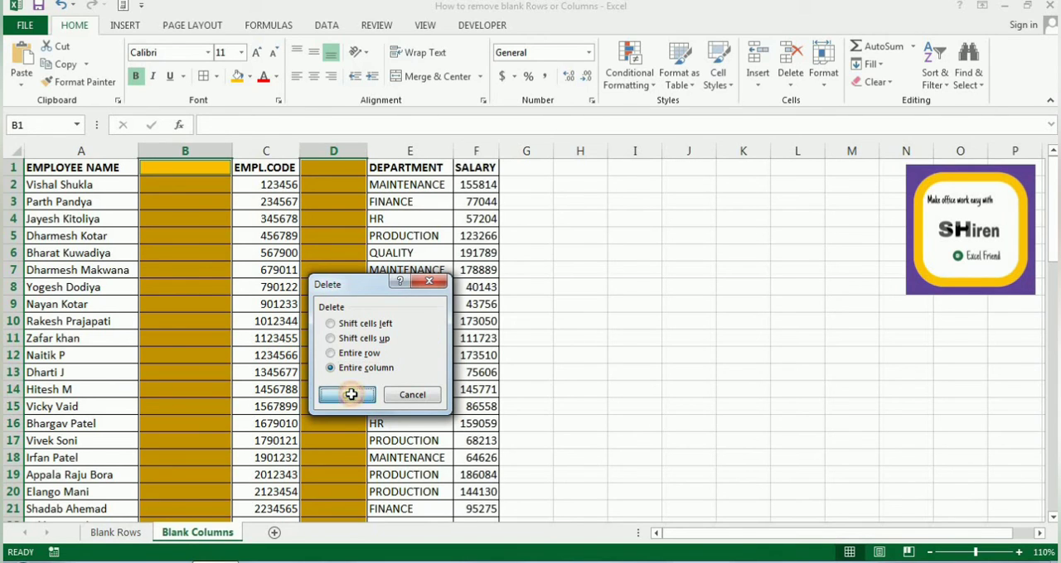
left_click(440, 268)
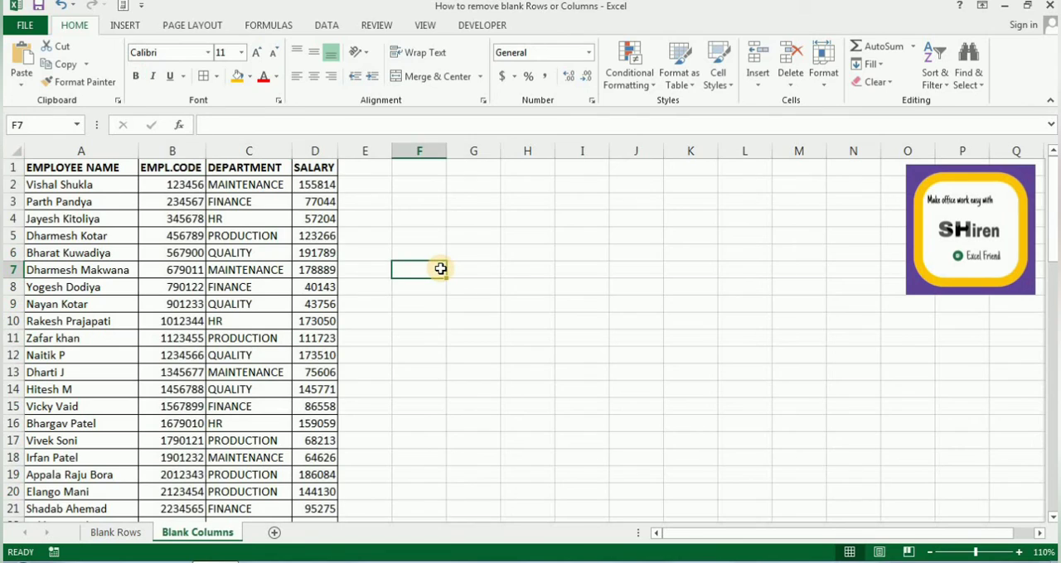